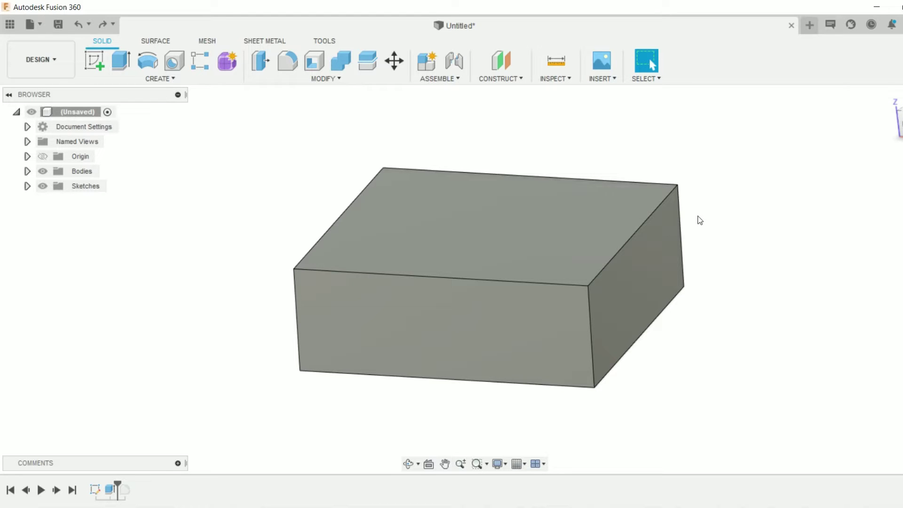
Open the Solid MODIFY menu above the plain rectangular box
click(345, 76)
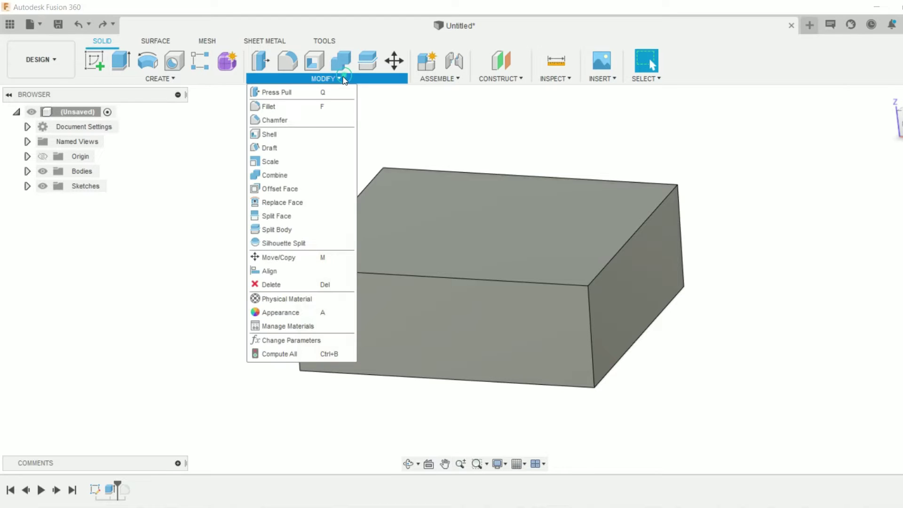
Fillet the box's top face edges at 0.062 in, then switch to the Manufacture workspace
click(314, 107)
click(521, 231)
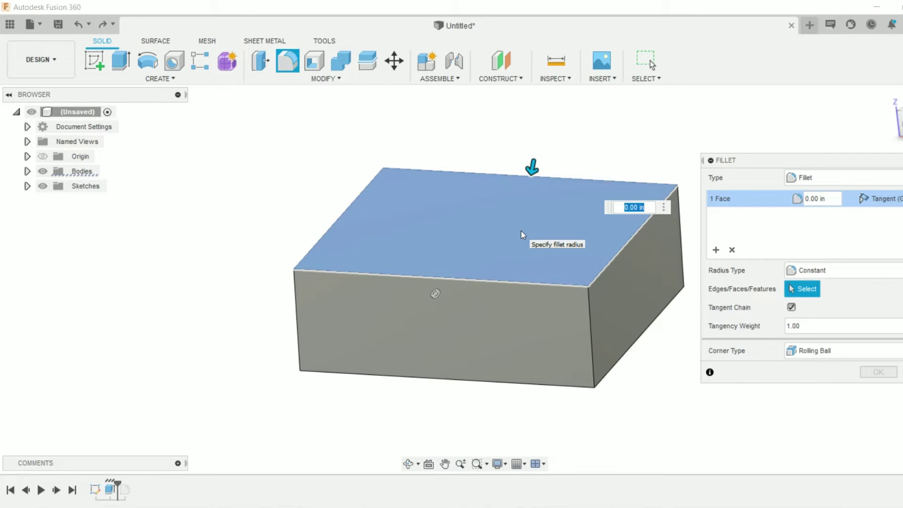
text(.062)
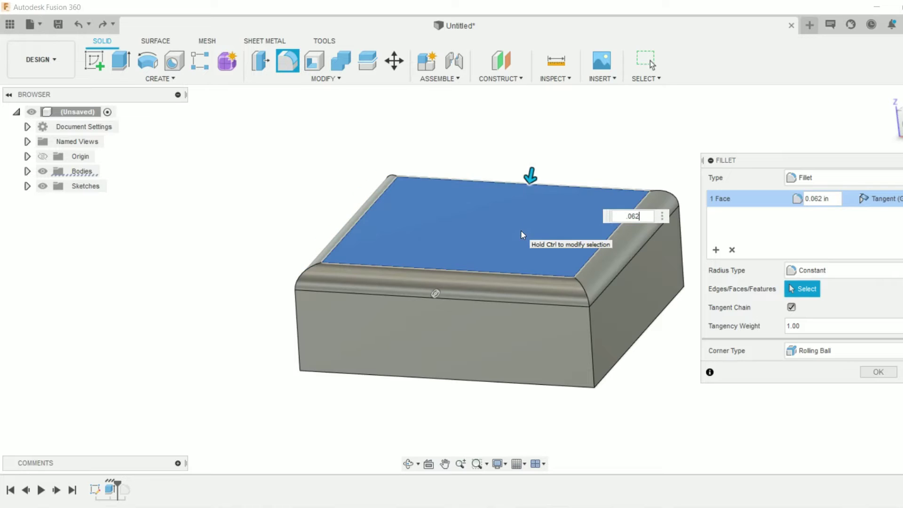
key(Return)
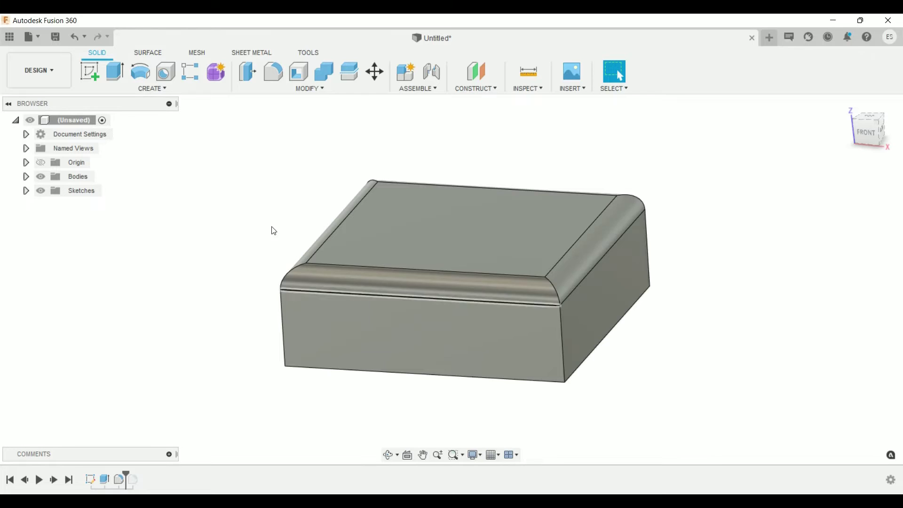
click(46, 71)
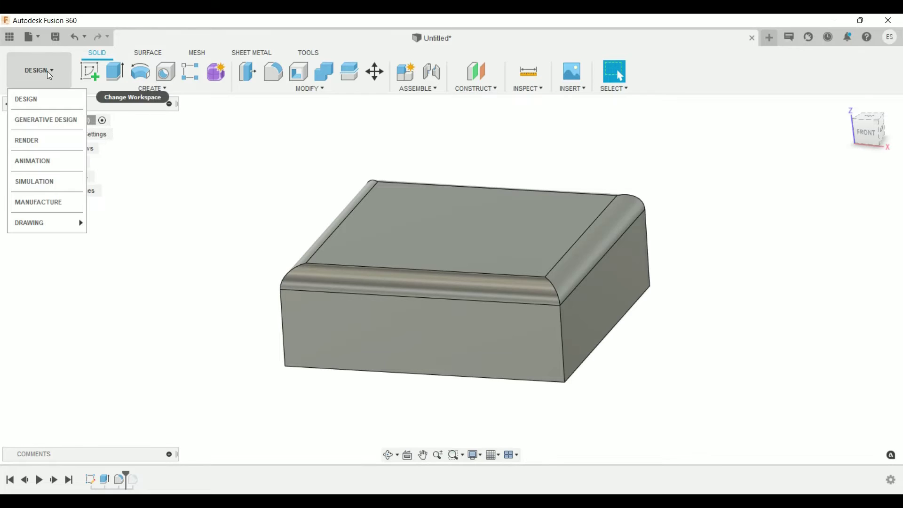
click(56, 202)
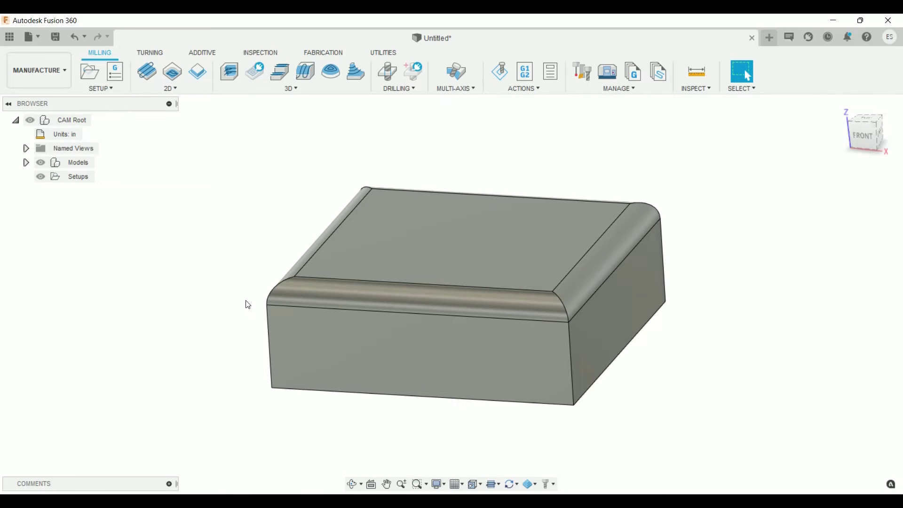
Create milling Setup3 with Stock Side Offset and Stock Top Offset both 0 in
click(113, 90)
click(113, 102)
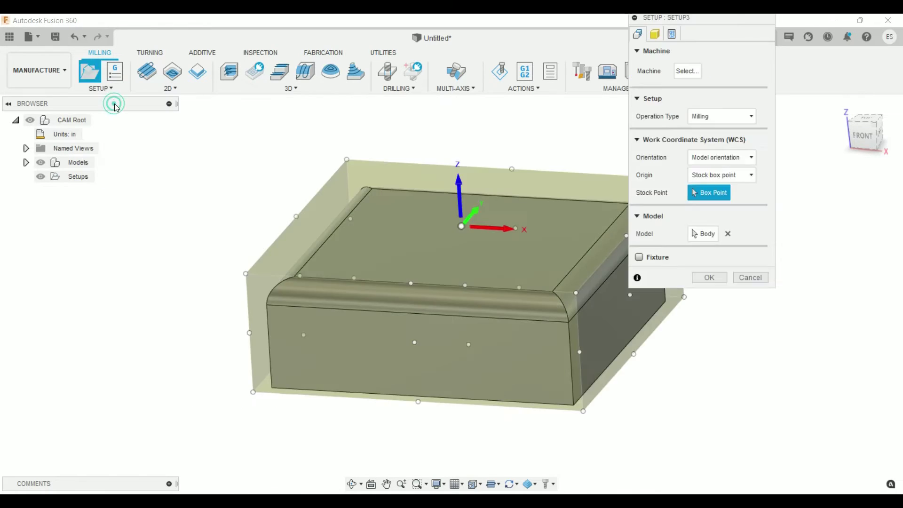
scroll(395, 393, down, 2)
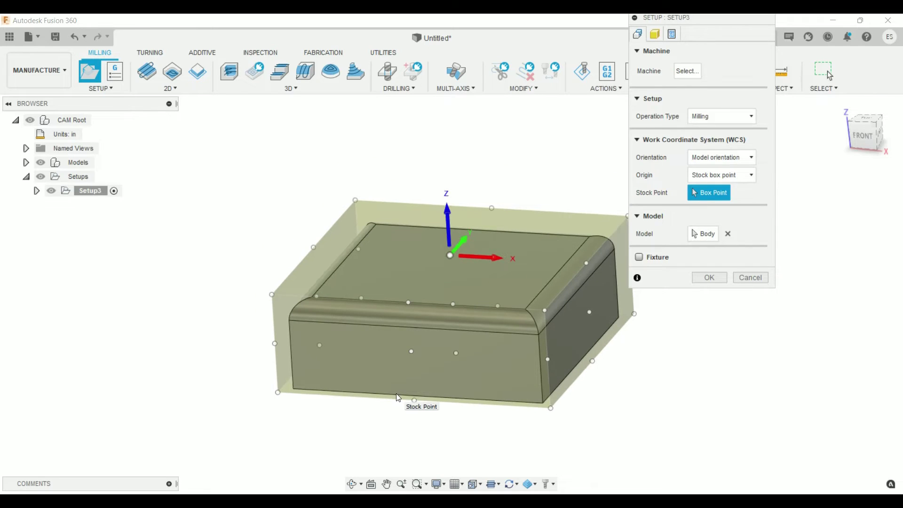
click(655, 35)
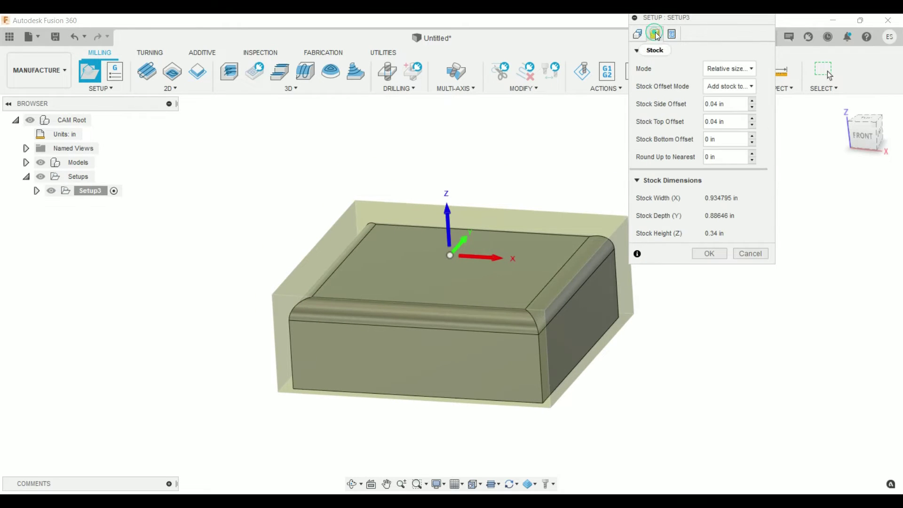
click(718, 104)
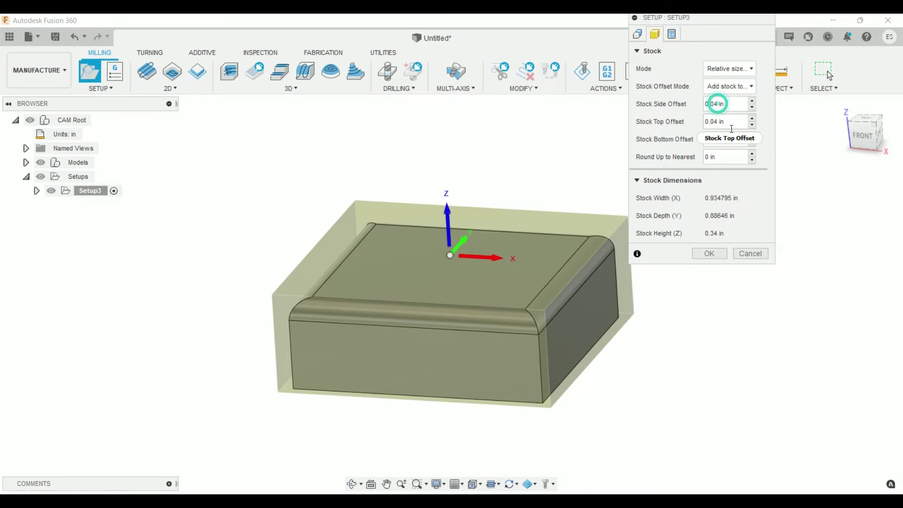
key(BackSpace)
click(717, 122)
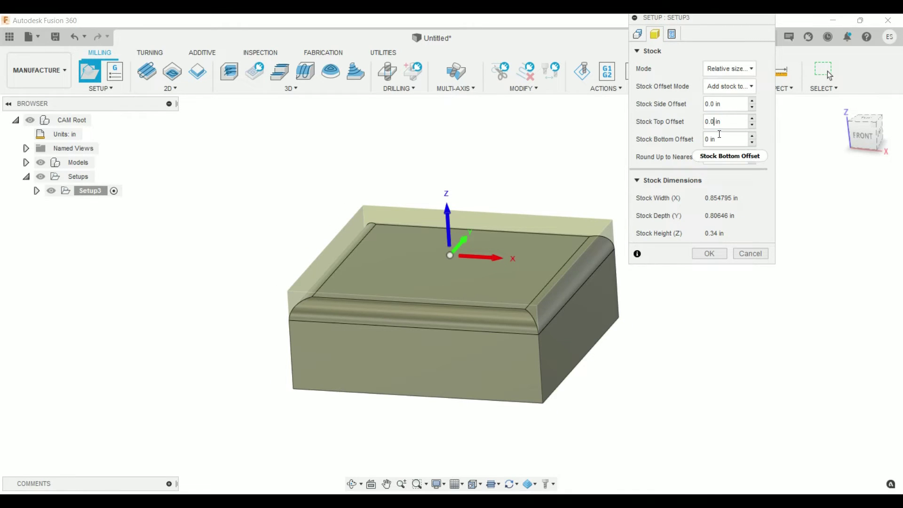
key(BackSpace)
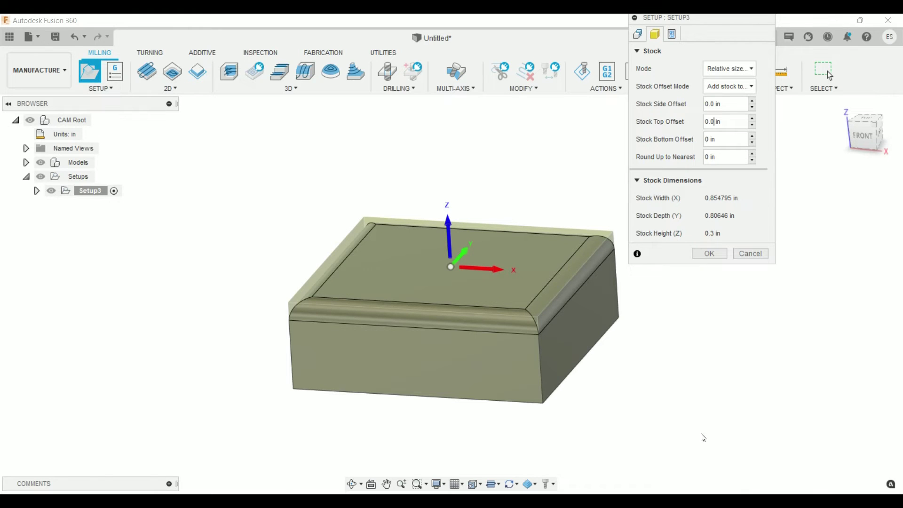
key(Return)
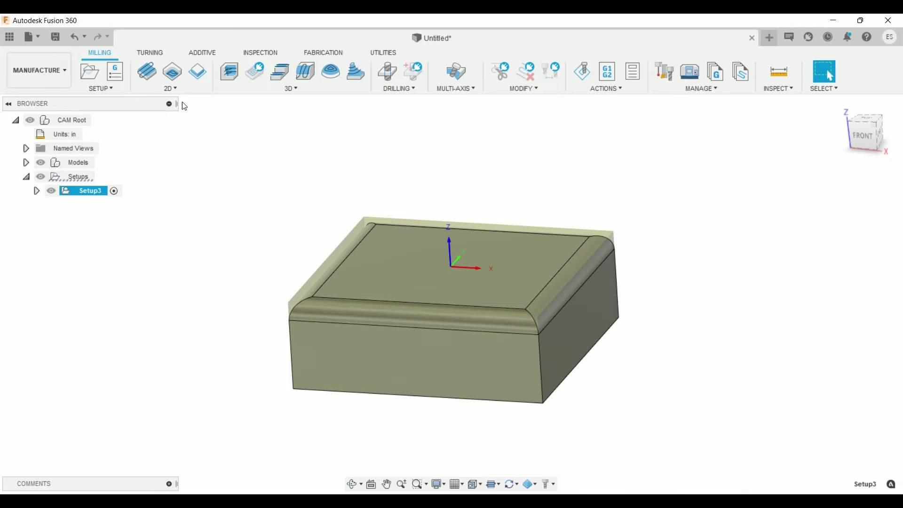
Start a 2D Contour operation and bring up its Select Tool library
click(174, 88)
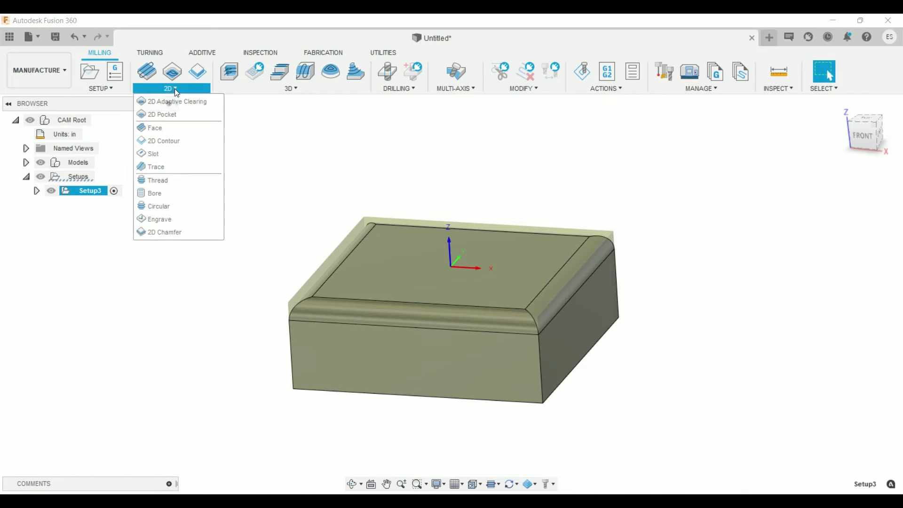
click(173, 139)
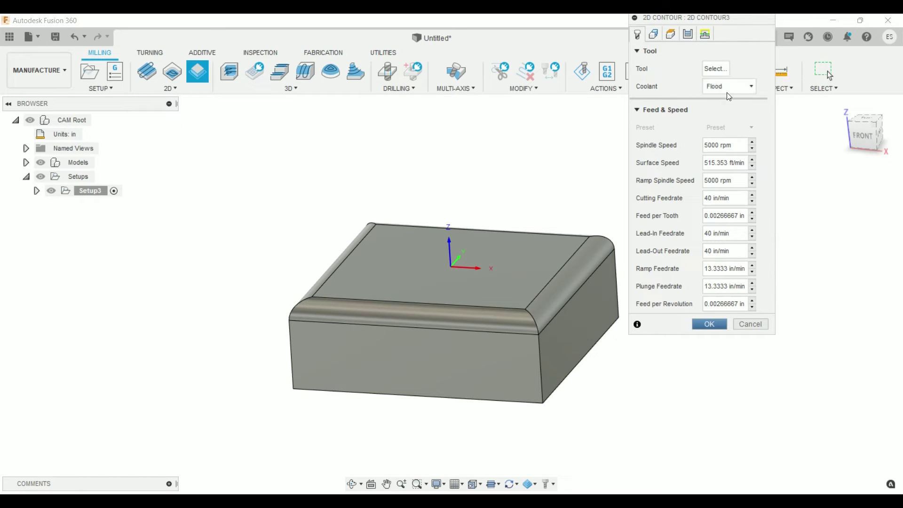
click(715, 69)
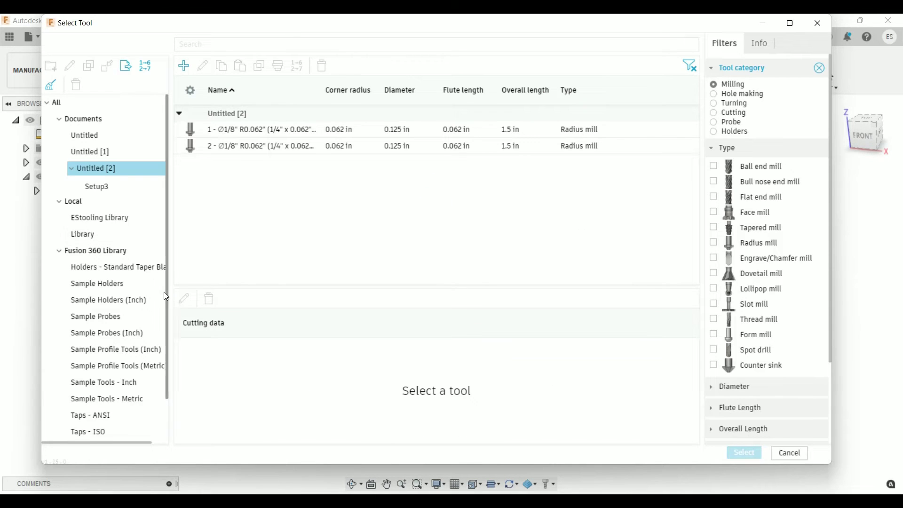
Choose the Ø1/8" R0.062 radius mill from Sample Tools - Inch as tool #3
scroll(142, 315, down, 1)
click(115, 337)
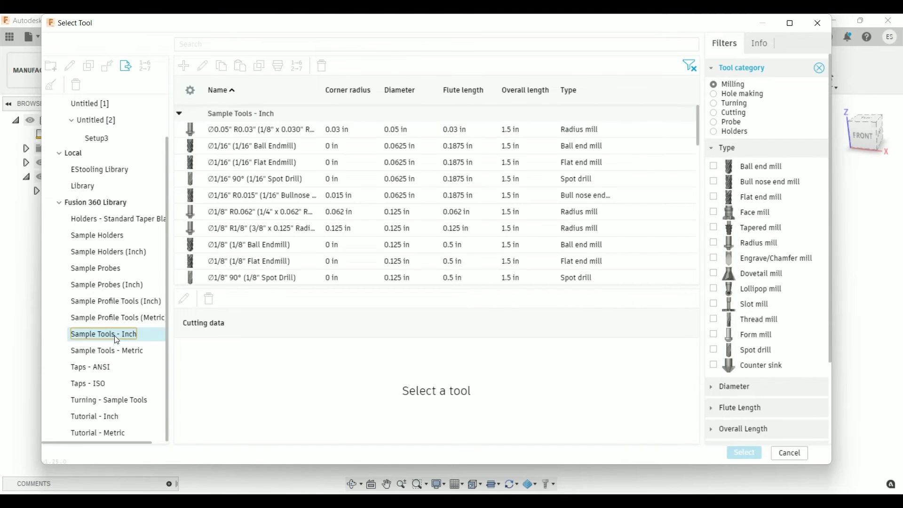
click(714, 84)
click(714, 243)
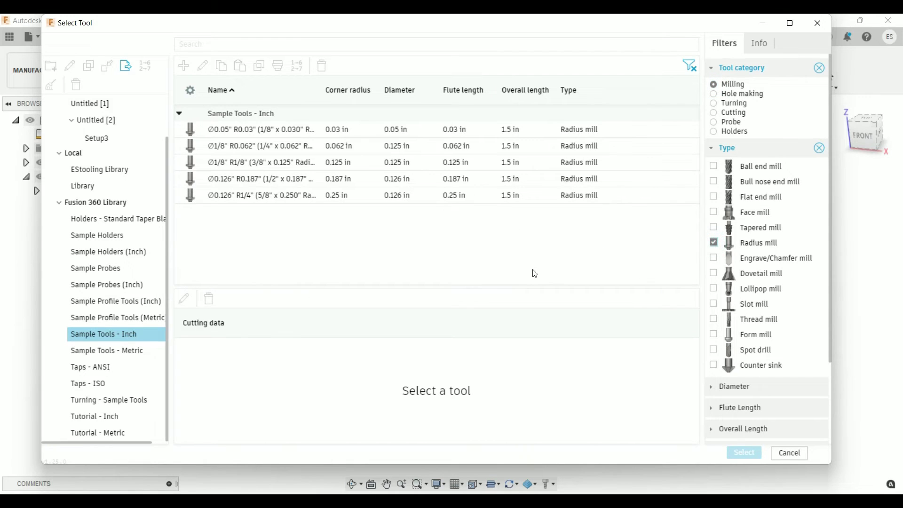
click(369, 148)
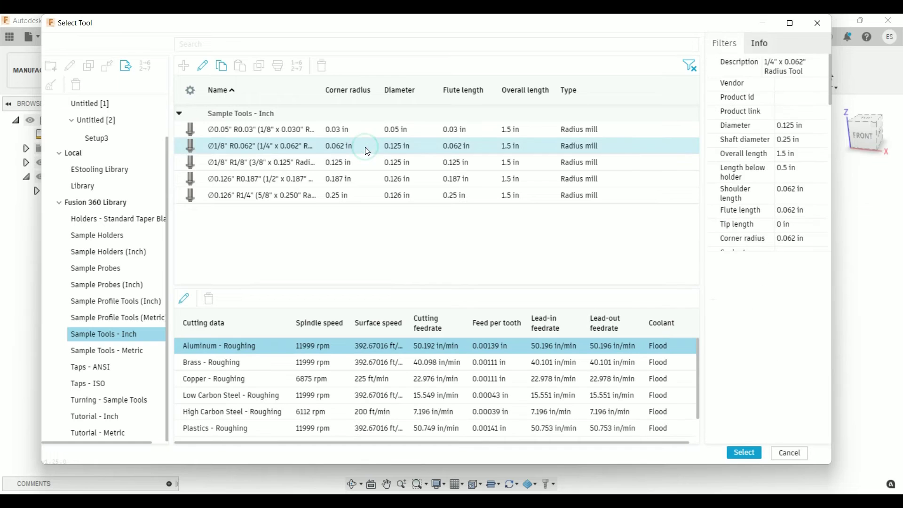
click(744, 453)
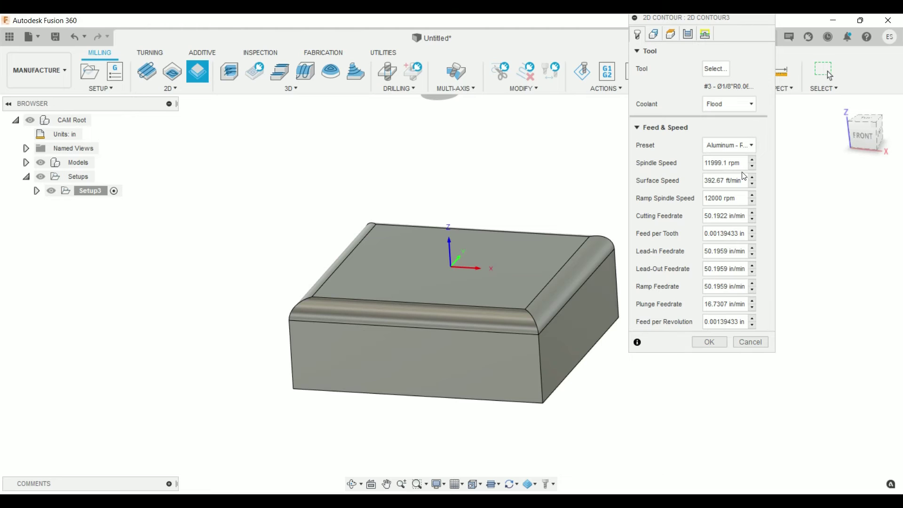
Enable roughing passes: Maximum Stepover 0.01 in, 2 stepovers, Stepover 0.01 in
click(688, 35)
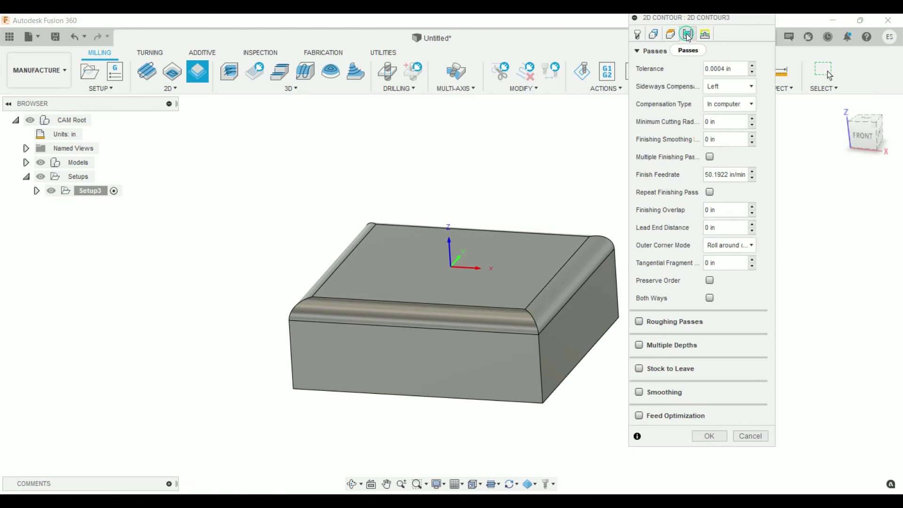
click(639, 322)
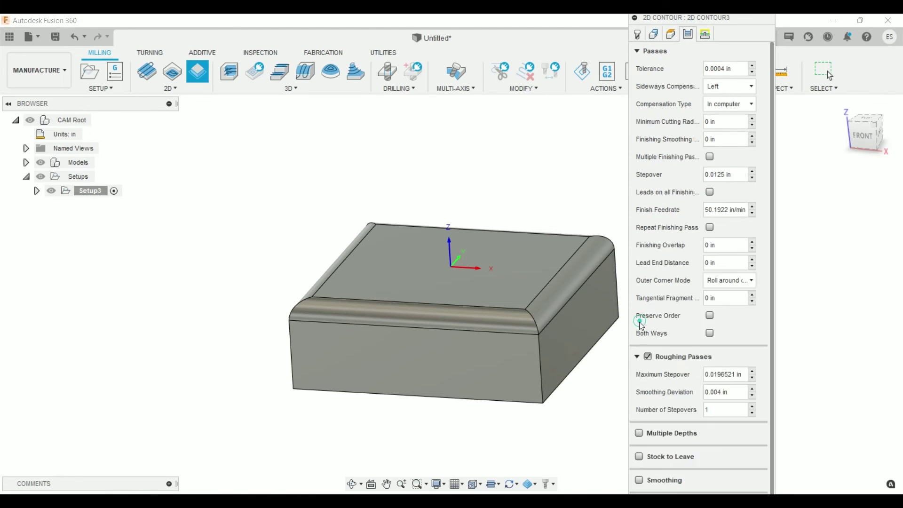
double_click(737, 374)
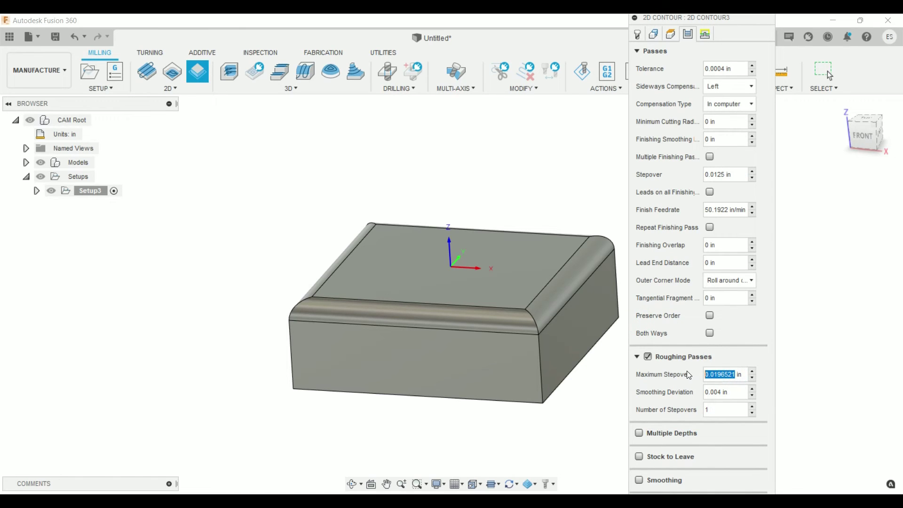
key(BackSpace)
text(.01)
double_click(706, 410)
text(2)
double_click(706, 176)
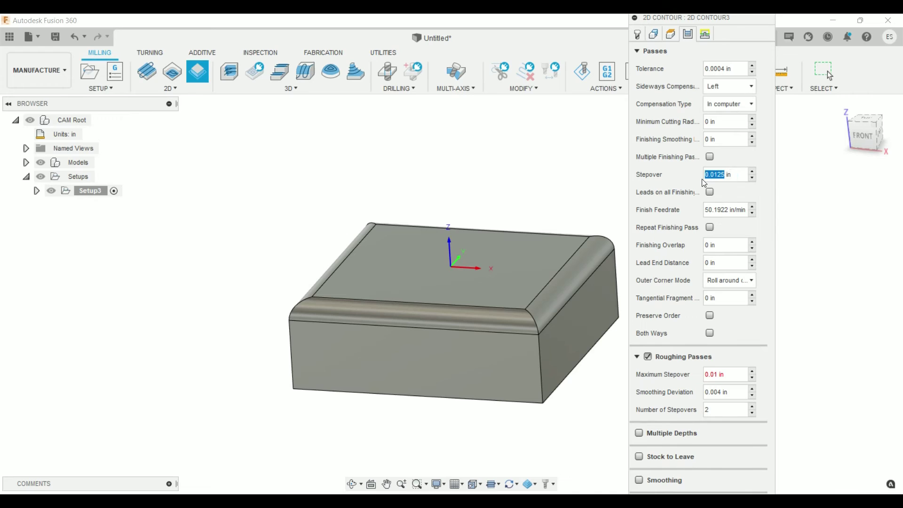
text(.01)
Set the fillet edge as the contour chain in its original direction and confirm
click(654, 35)
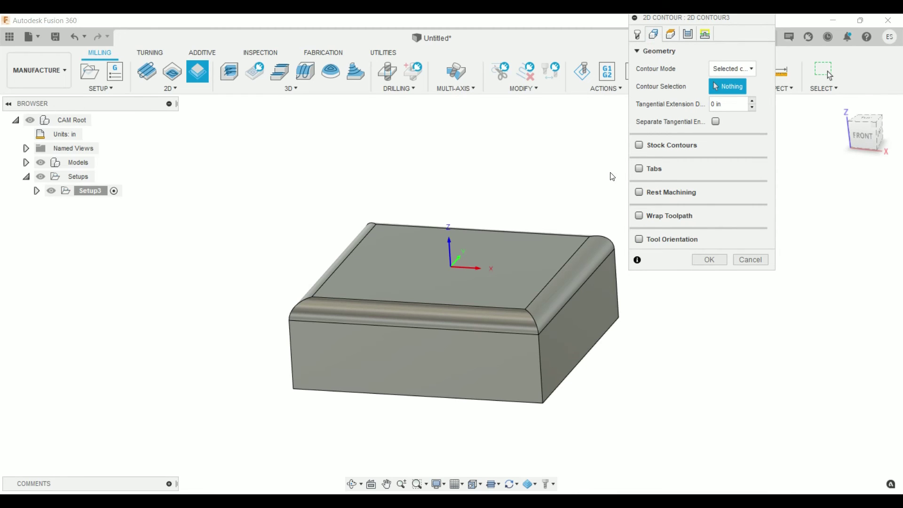
click(560, 312)
scroll(482, 433, down, 2)
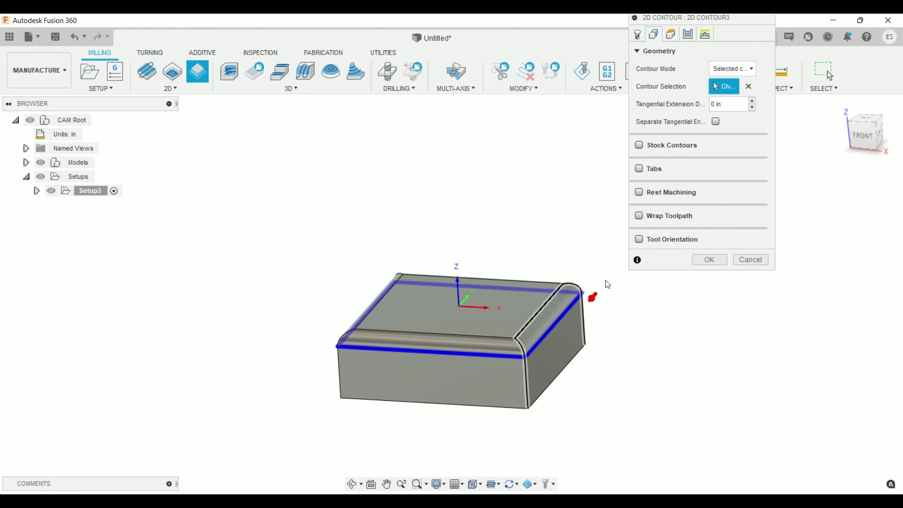
scroll(606, 296, up, 2)
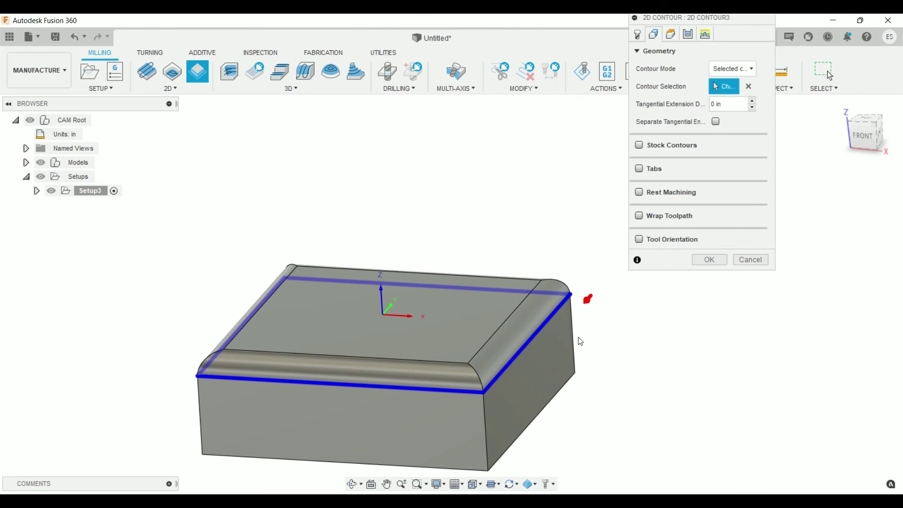
click(588, 300)
click(551, 303)
click(710, 260)
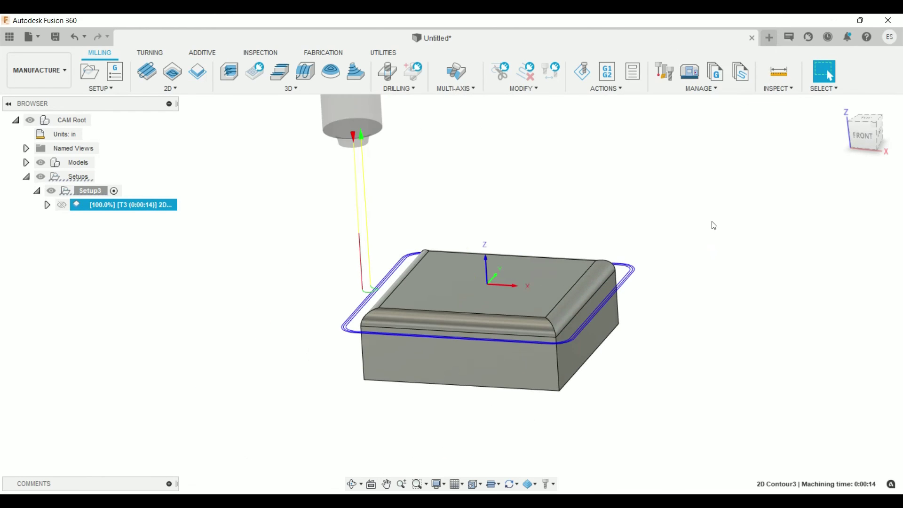
Zoom in and out to inspect the 2D Contour3 passes around the rounded edge
scroll(432, 295, down, 2)
scroll(435, 277, up, 6)
scroll(437, 260, down, 3)
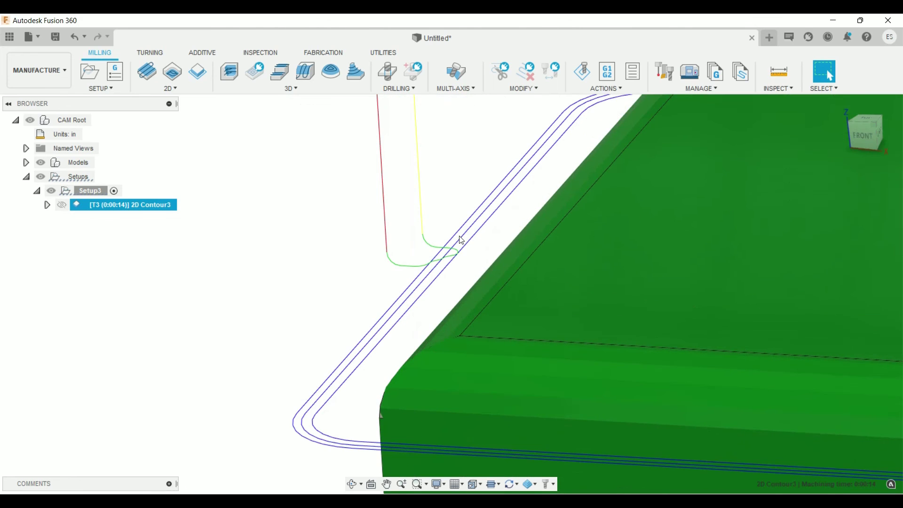
scroll(443, 242, down, 4)
scroll(512, 363, down, 3)
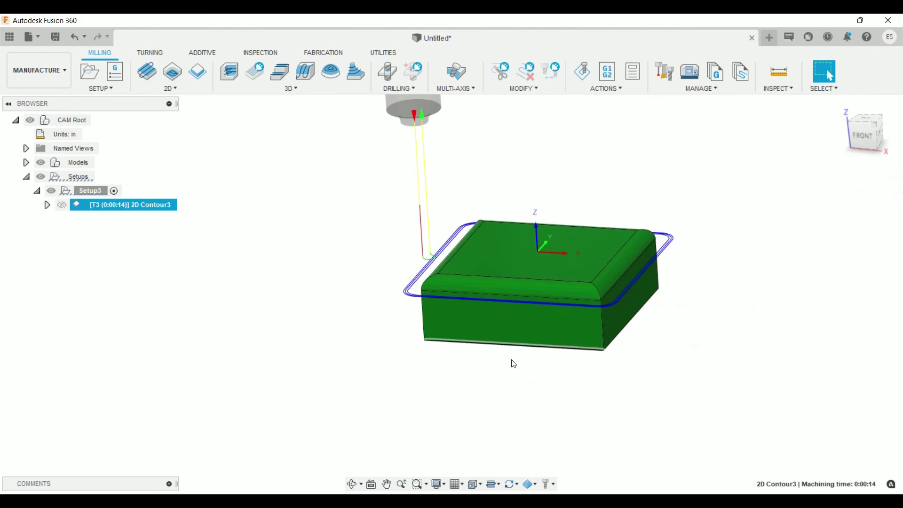
scroll(472, 287, up, 3)
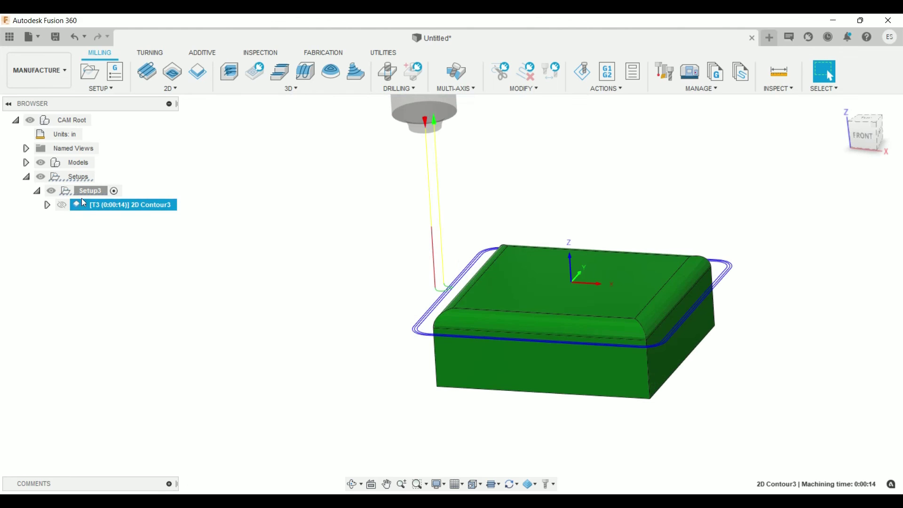
Simulate the 2D Contour3 toolpath and play the machining simulation
right_click(153, 210)
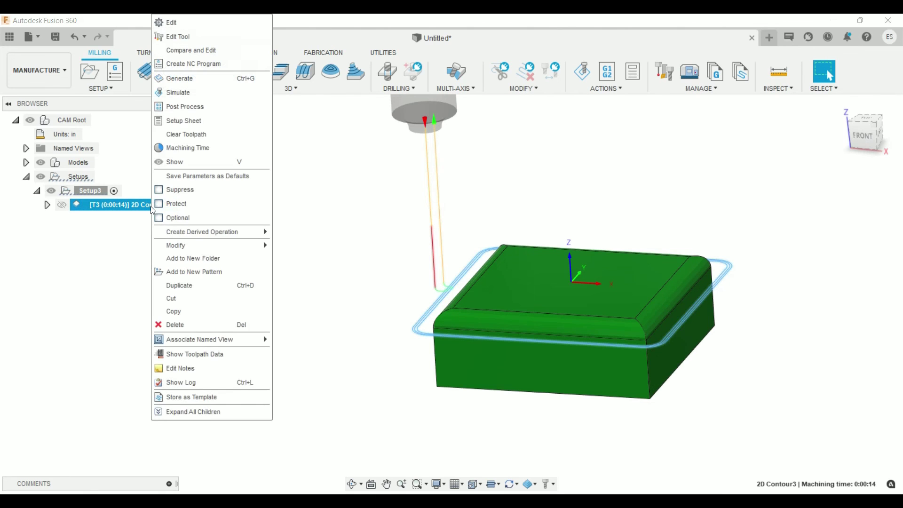
click(207, 92)
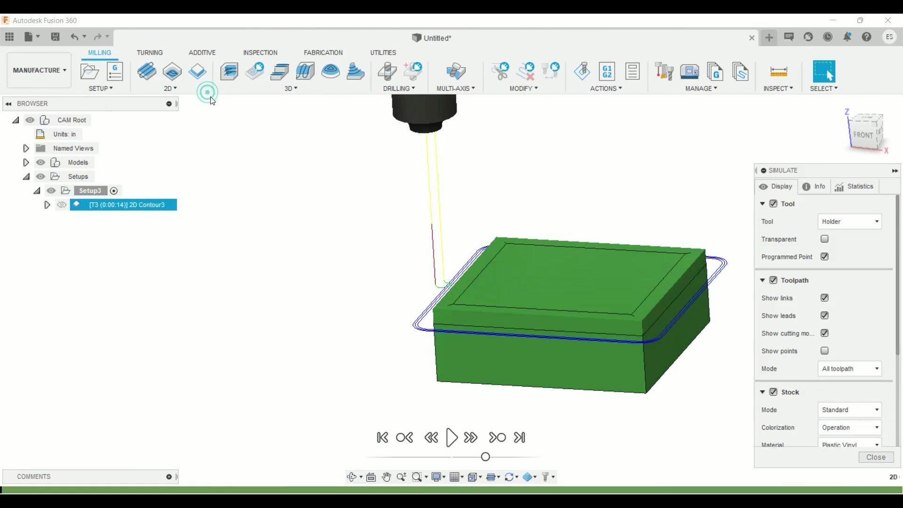
click(451, 437)
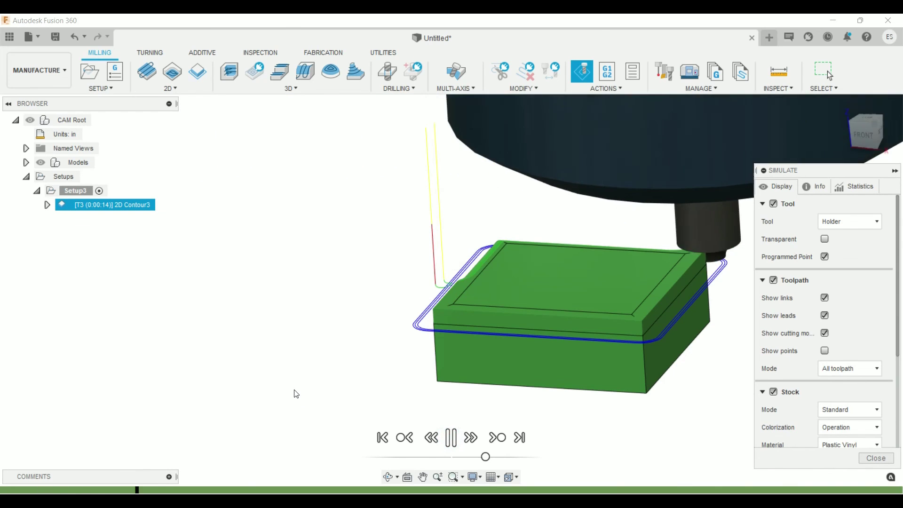